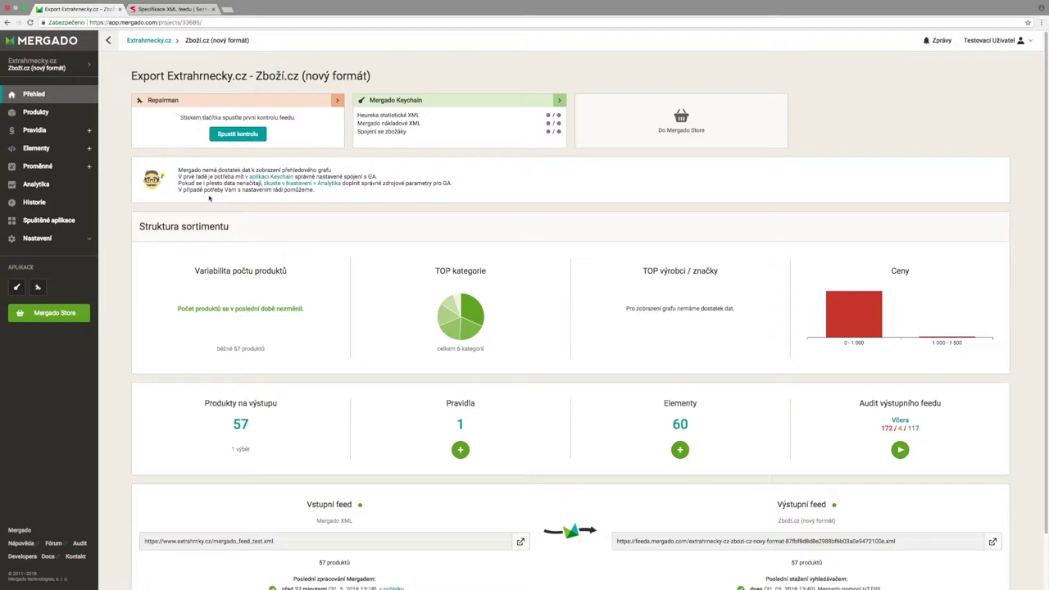
- Open the export's product list and examine the AVAILABILITY element in the input data of Hrnek Science Medicine
left_click(32, 115)
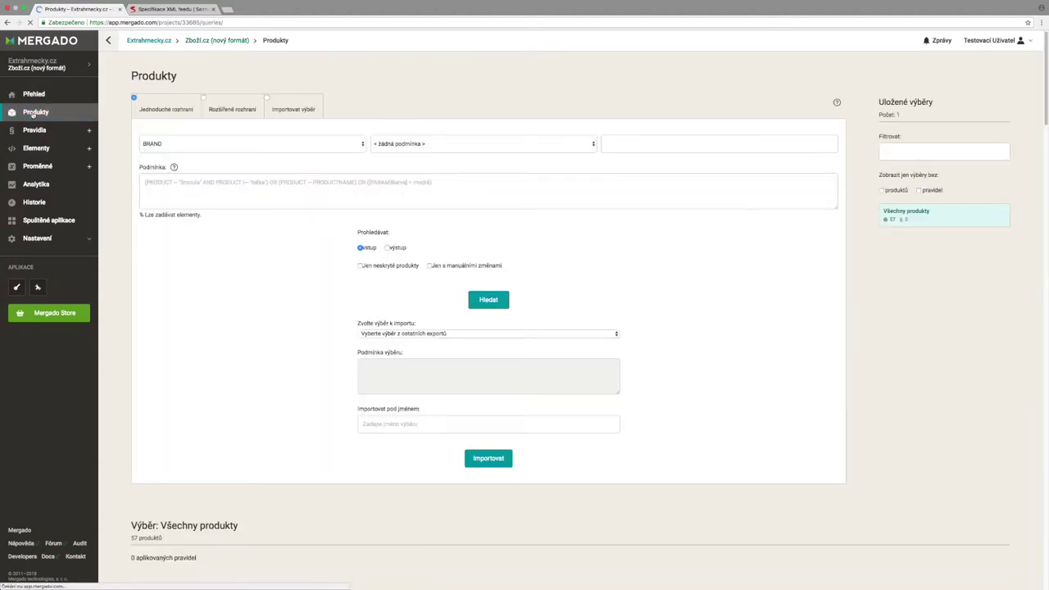
scroll(317, 405, "down", 3)
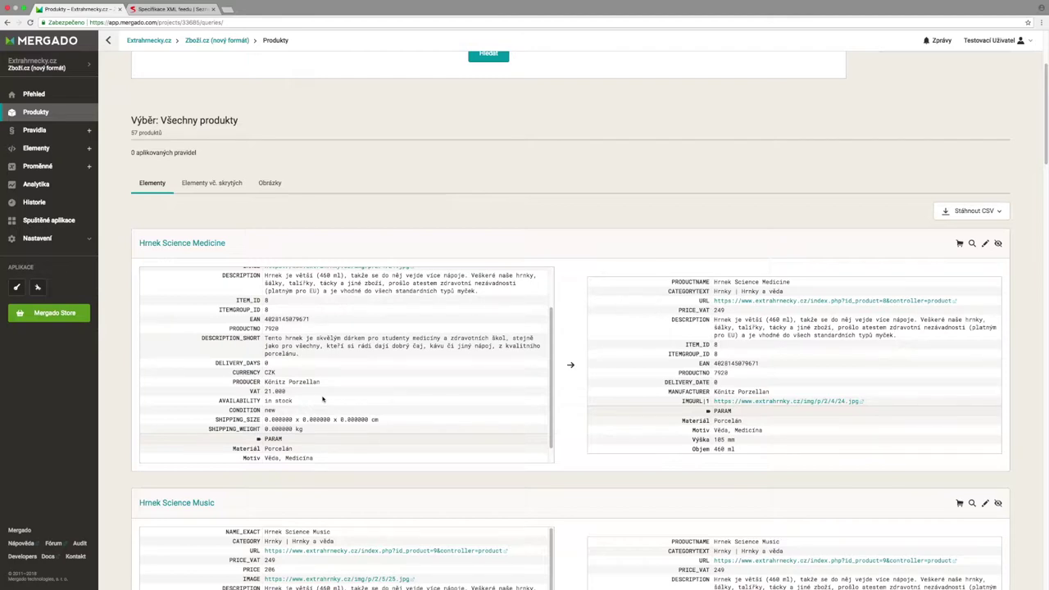
double_click(246, 400)
scroll(320, 402, "up", 3)
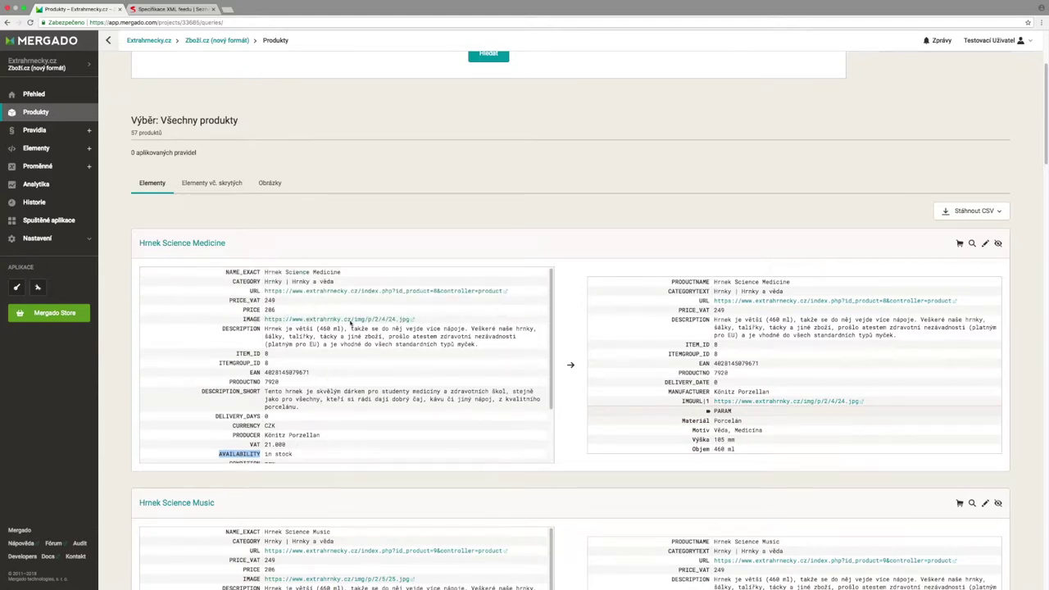
scroll(382, 197, "up", 4)
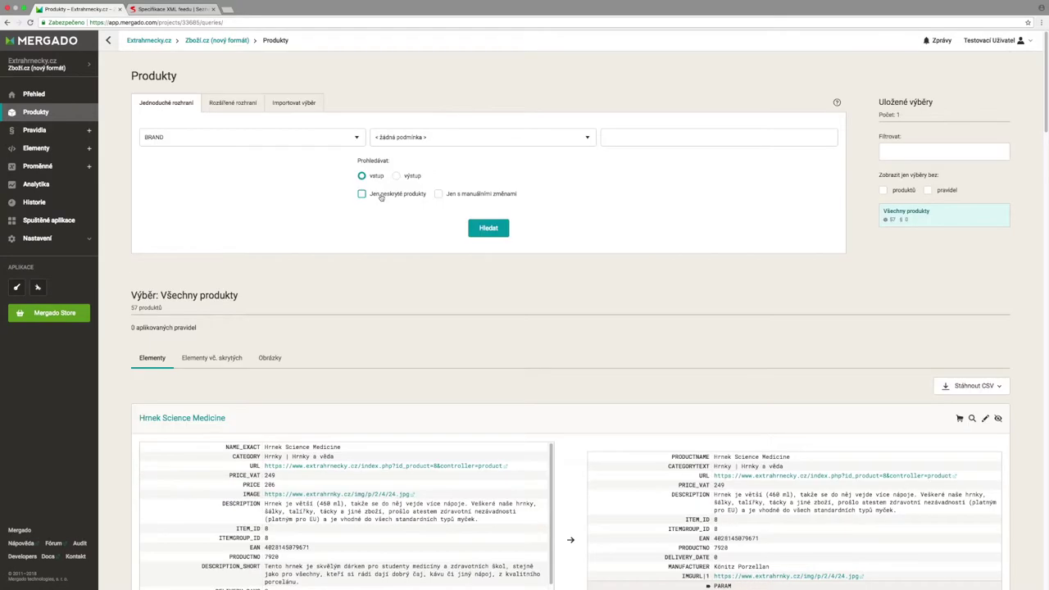
- Search the input products for those where AVAILABILITY "je rovno" "out of stock"
left_click(348, 138)
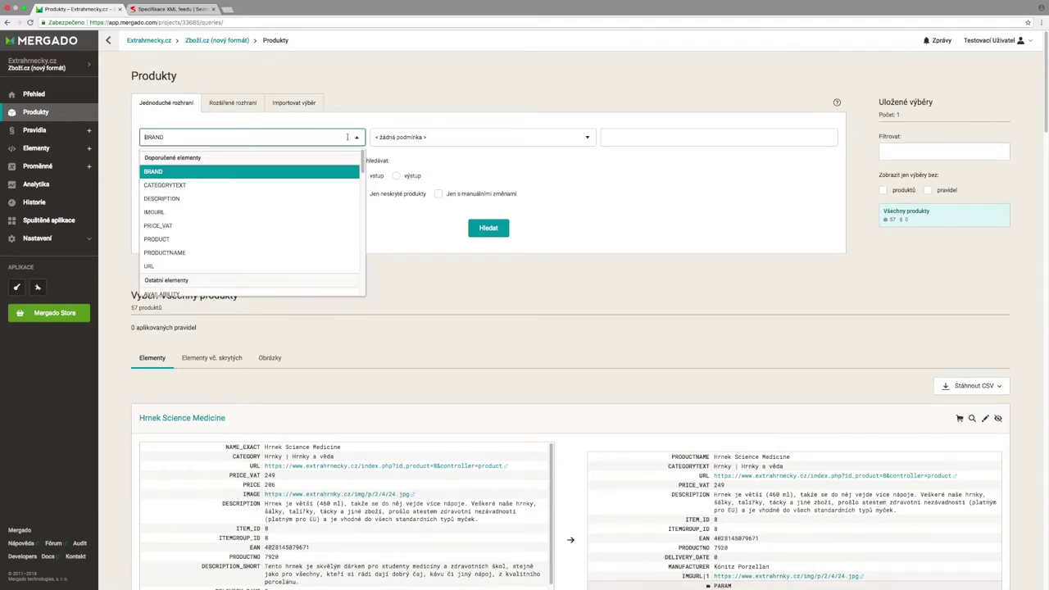
type("ava")
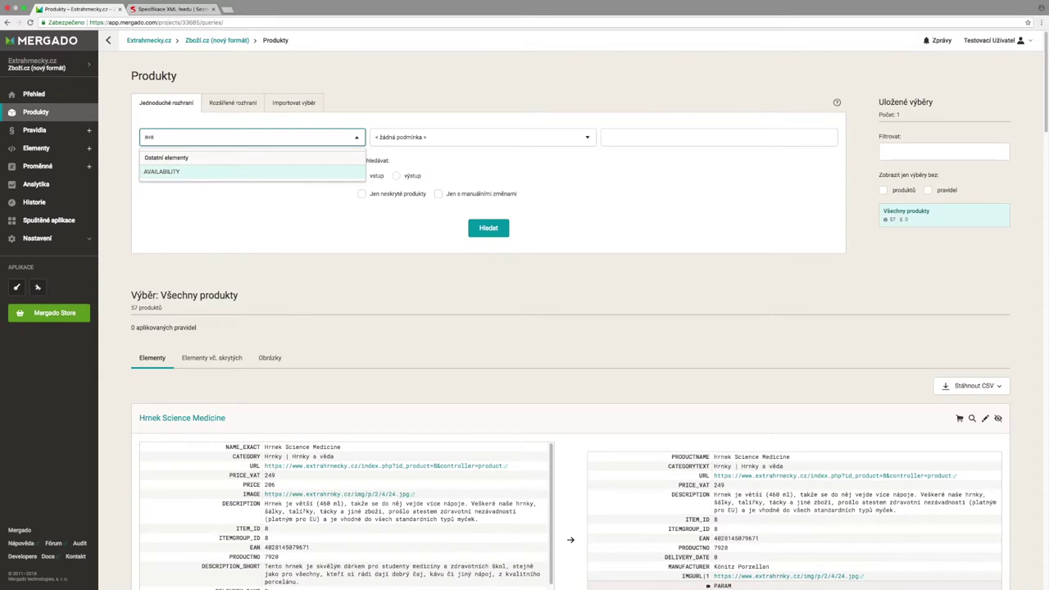
key("Return")
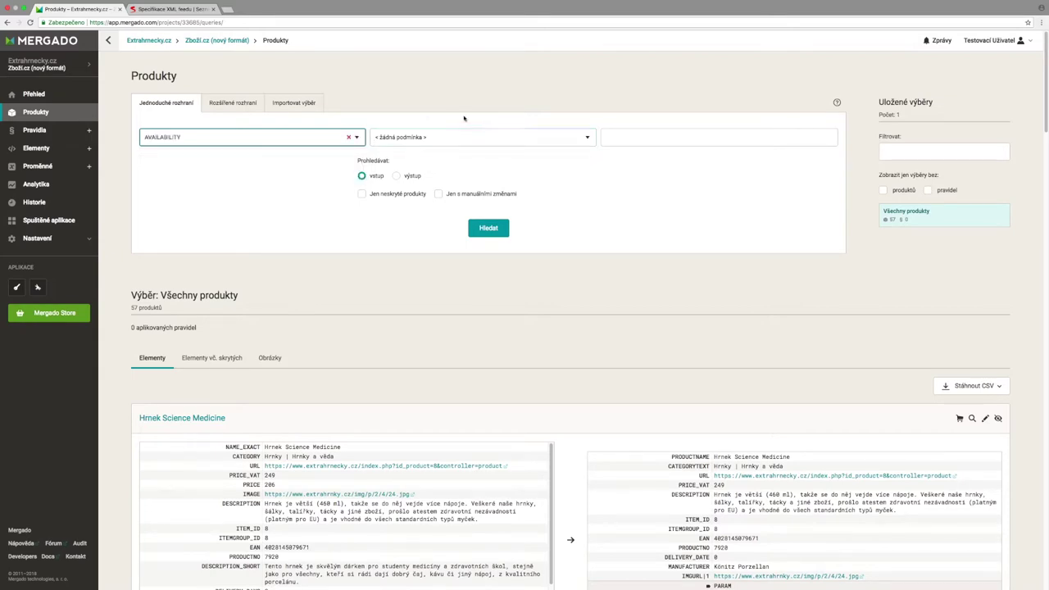
left_click(457, 137)
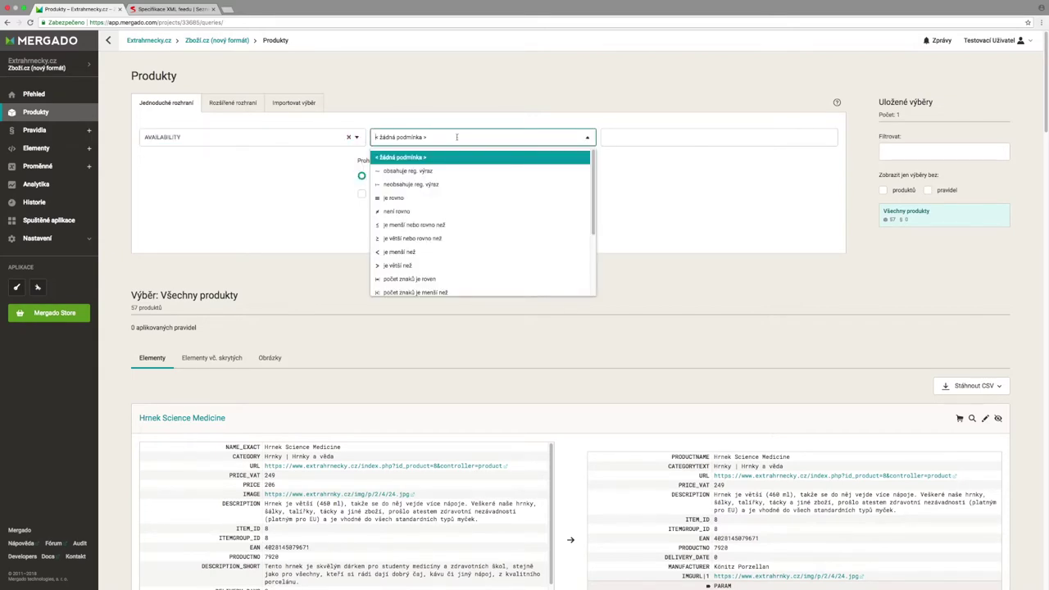
left_click(452, 200)
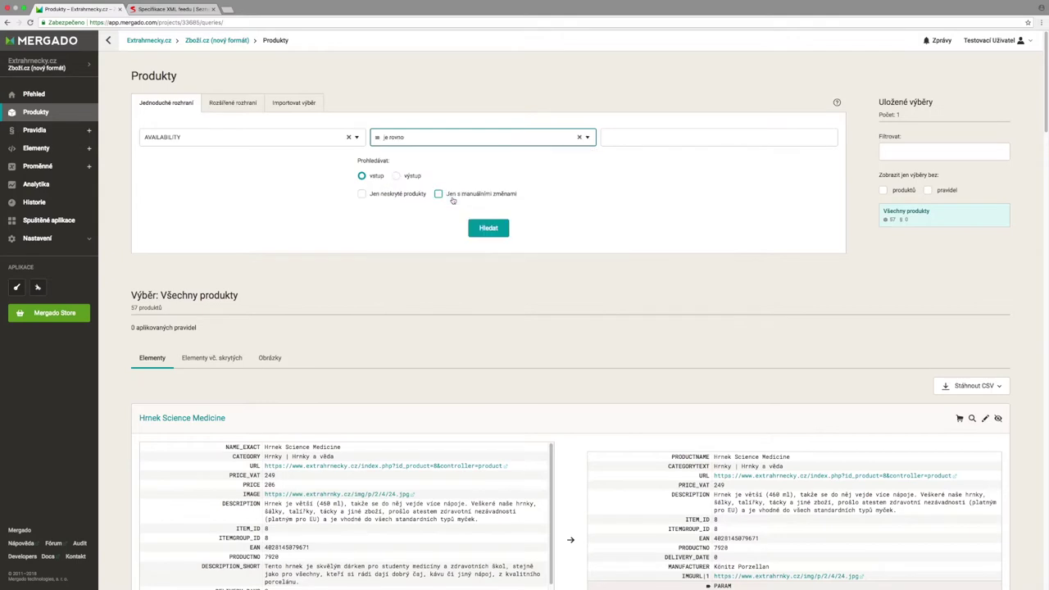
left_click(615, 136)
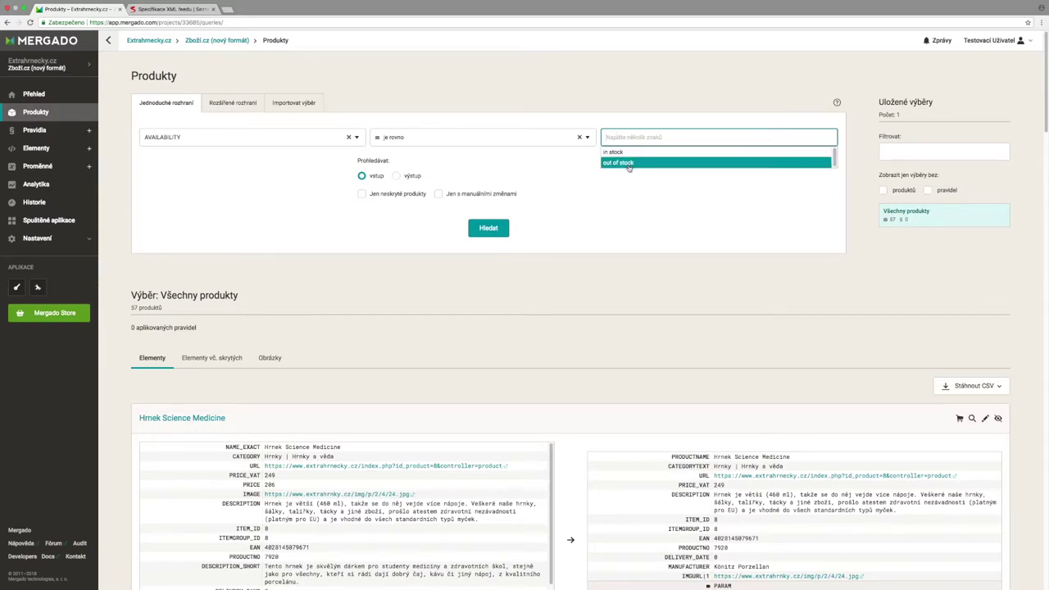
left_click(628, 163)
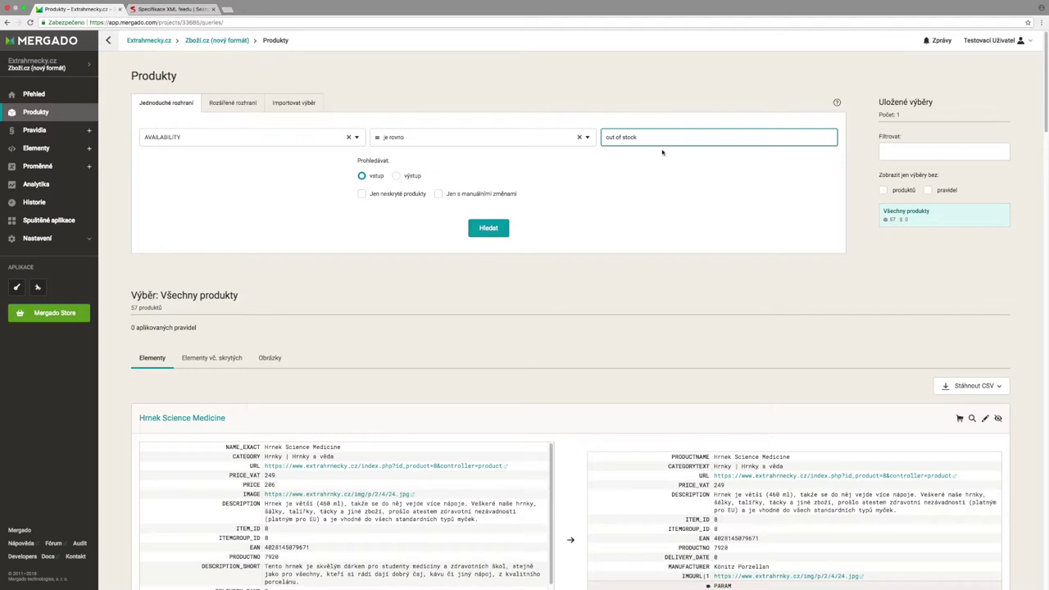
left_click(488, 230)
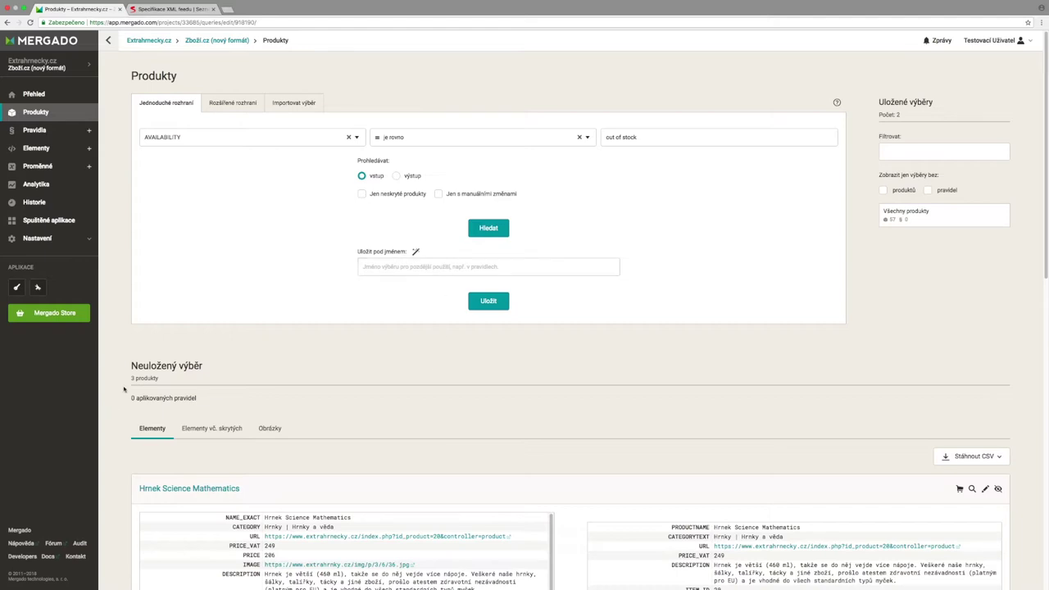
left_click_drag(128, 381, 182, 385)
- Save the filtered product selection under the name "Produkty, které nejsou skladem"
left_click(490, 266)
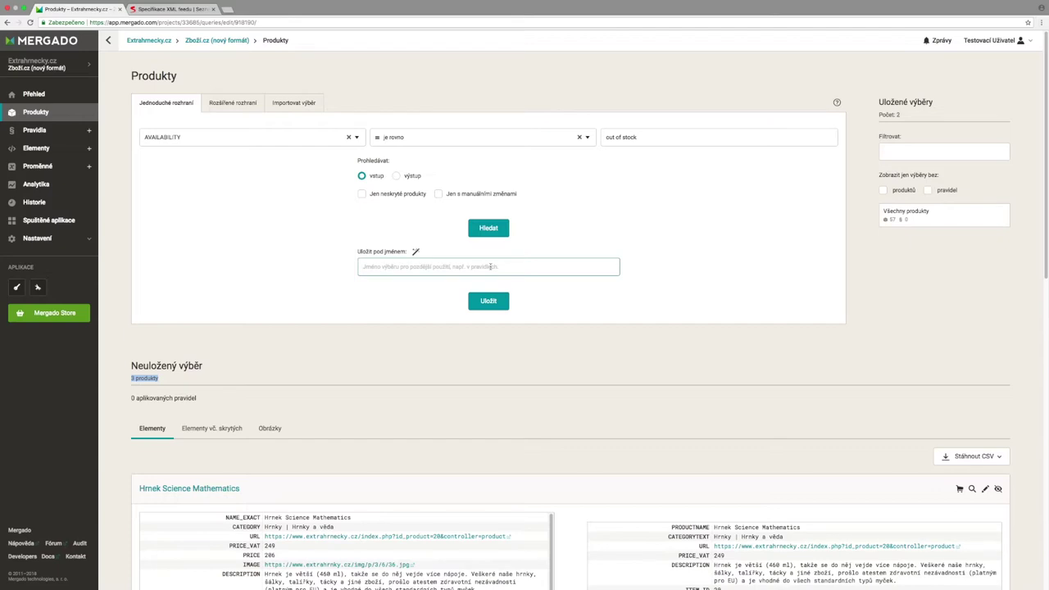
left_click(490, 266)
type("P")
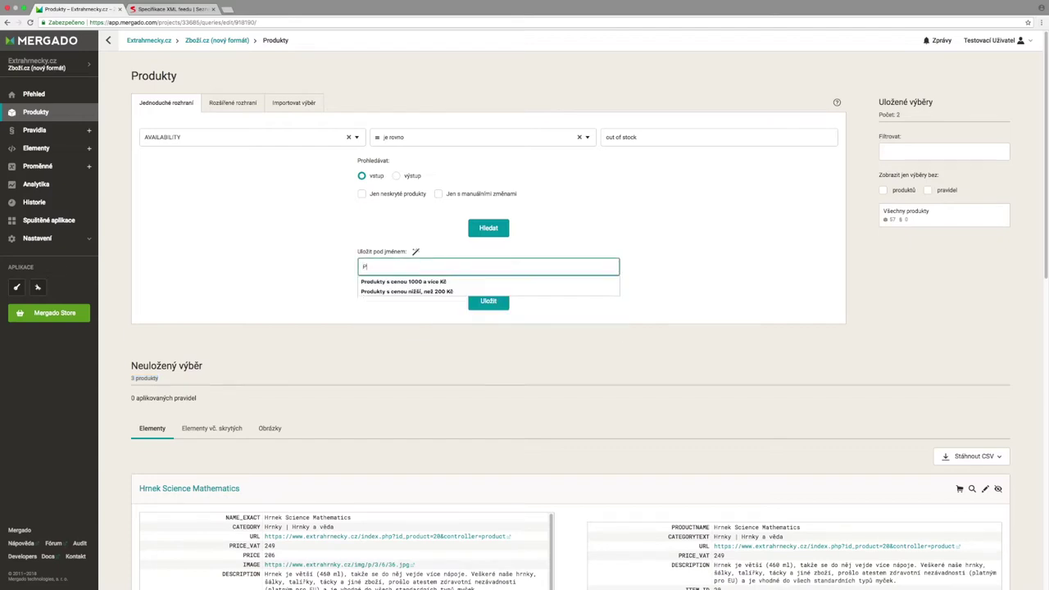
type("rodukty, které nejsou skladem")
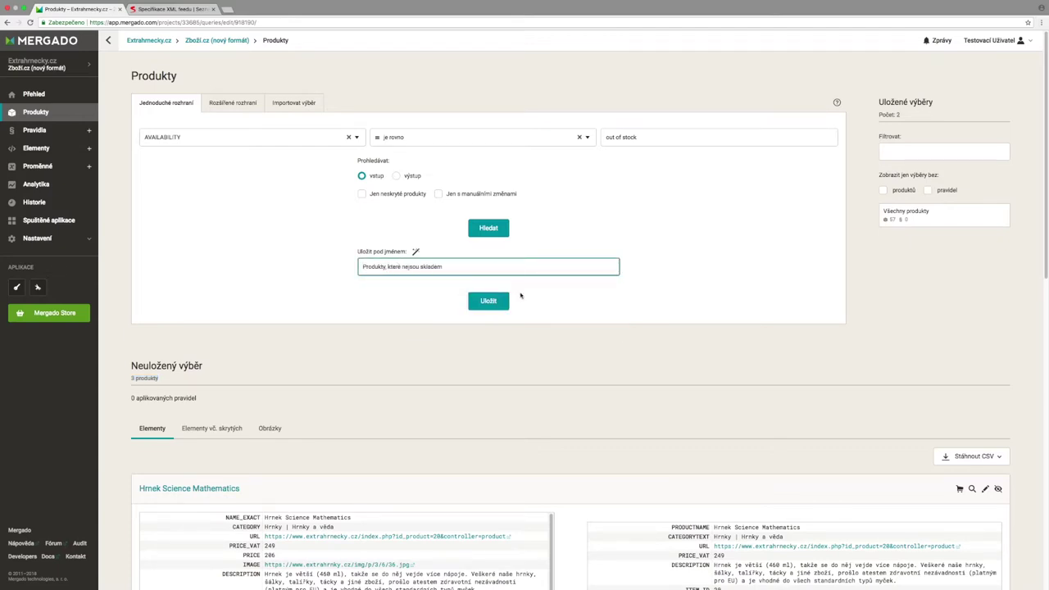
left_click(494, 303)
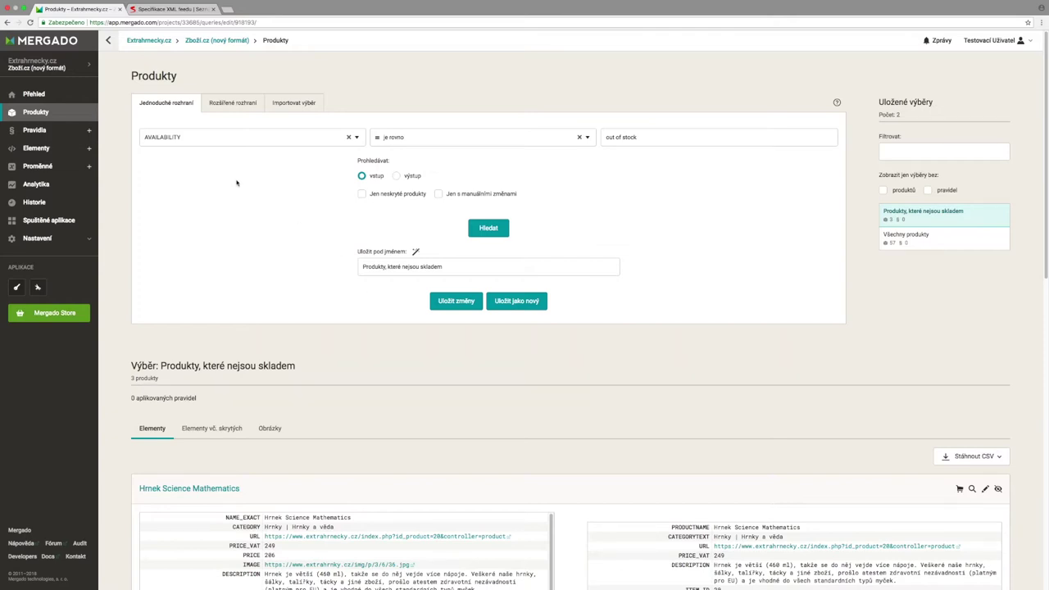
- Start a new rule named "Skrytí produktů, které nejsou skladem"
left_click(90, 134)
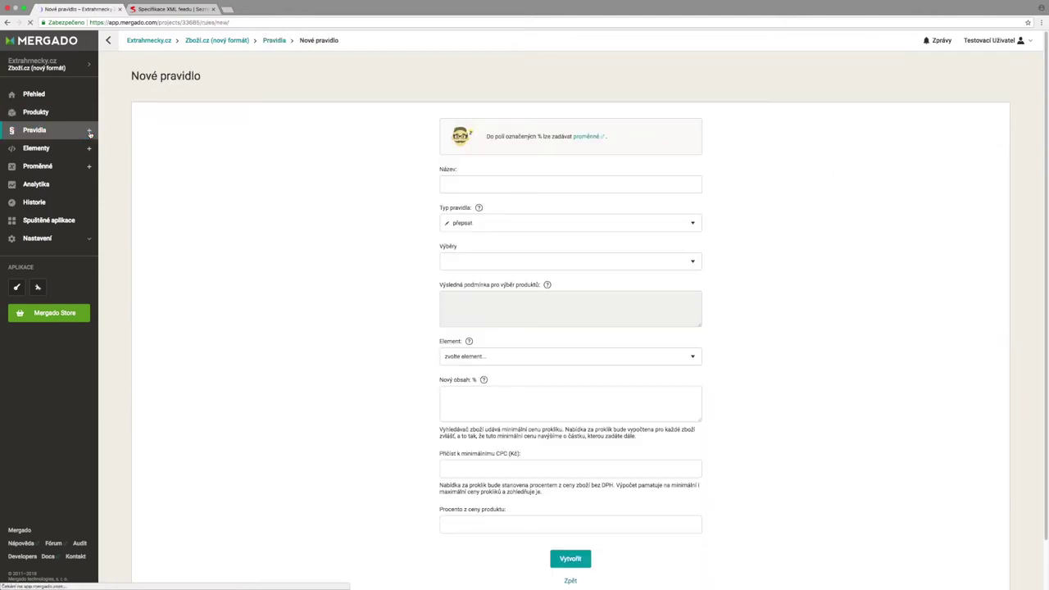
left_click(527, 185)
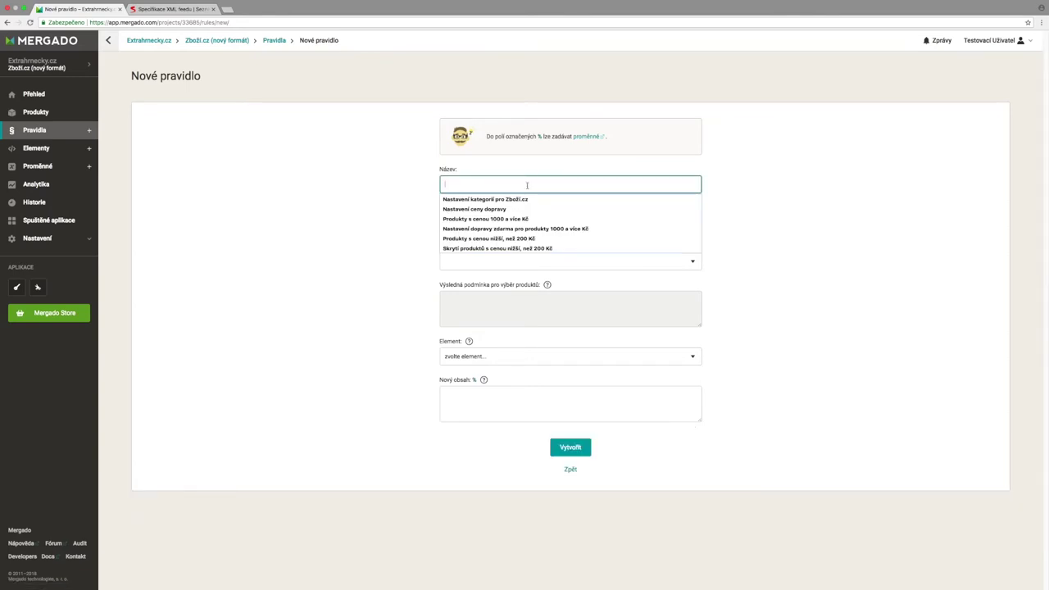
type("Skrytí produktů,")
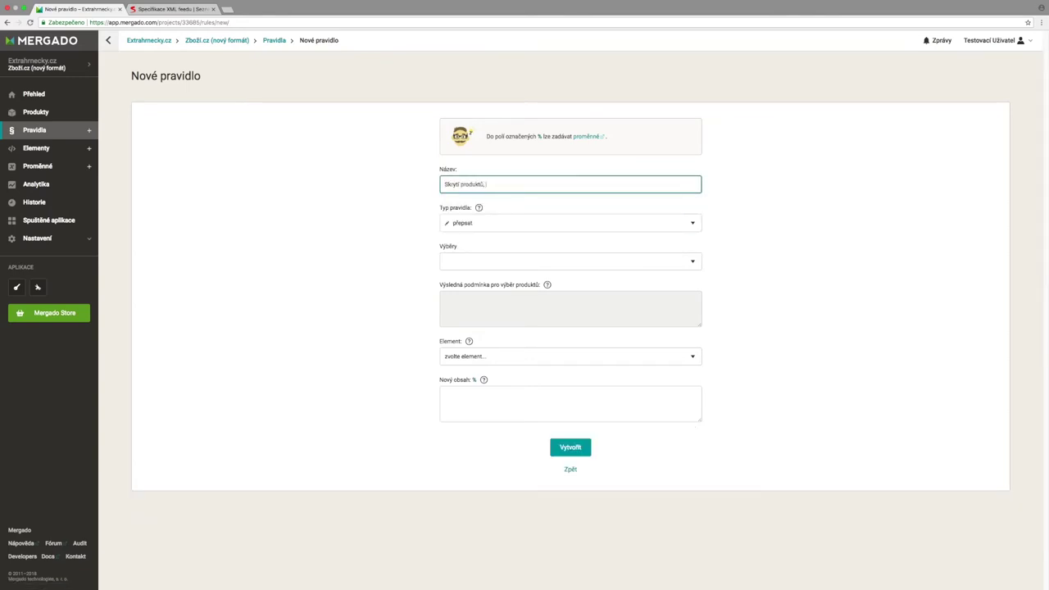
type(" které nejsou skladem")
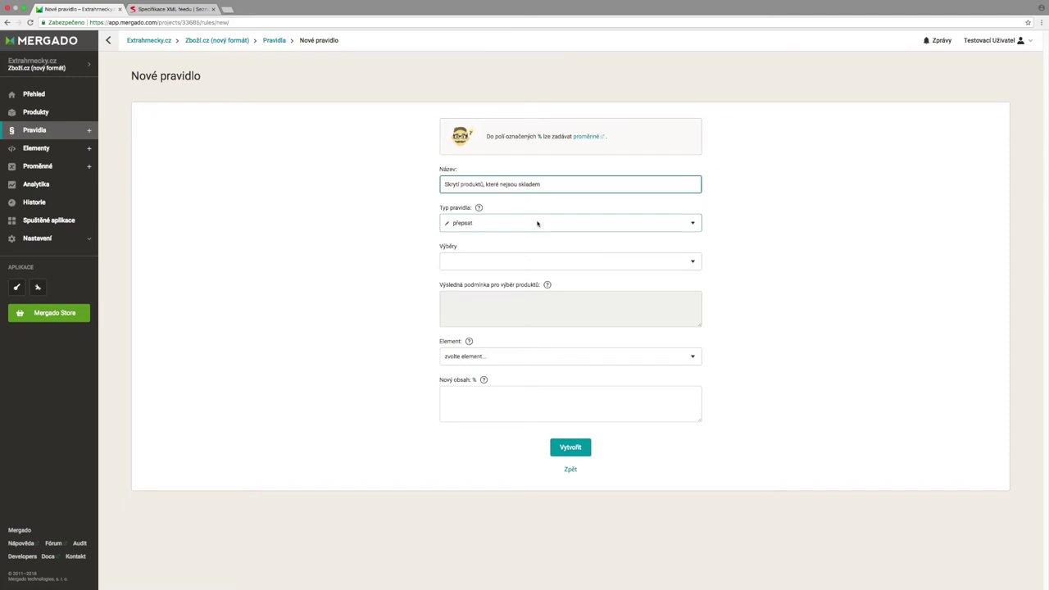
- Set the rule type to "skrýt produkt" and assign the selection "Produkty, které nejsou skladem"
left_click(494, 225)
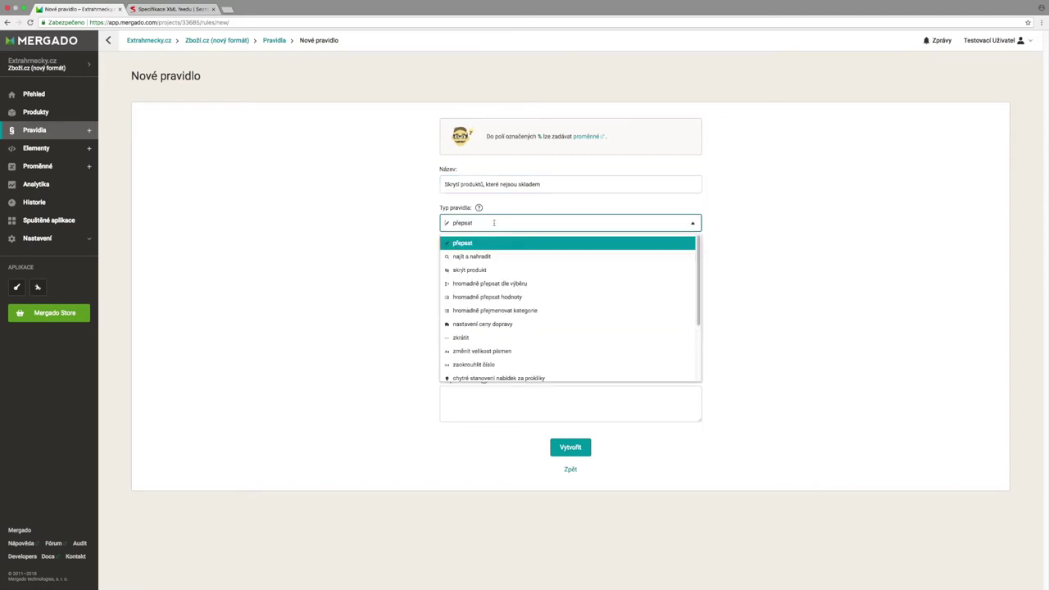
left_click(490, 271)
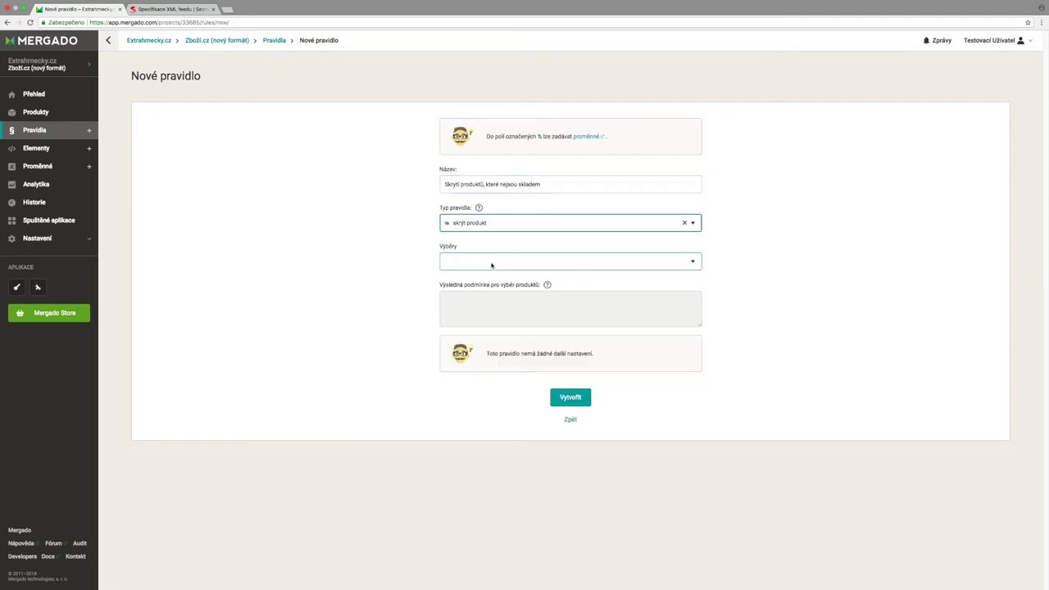
left_click(491, 262)
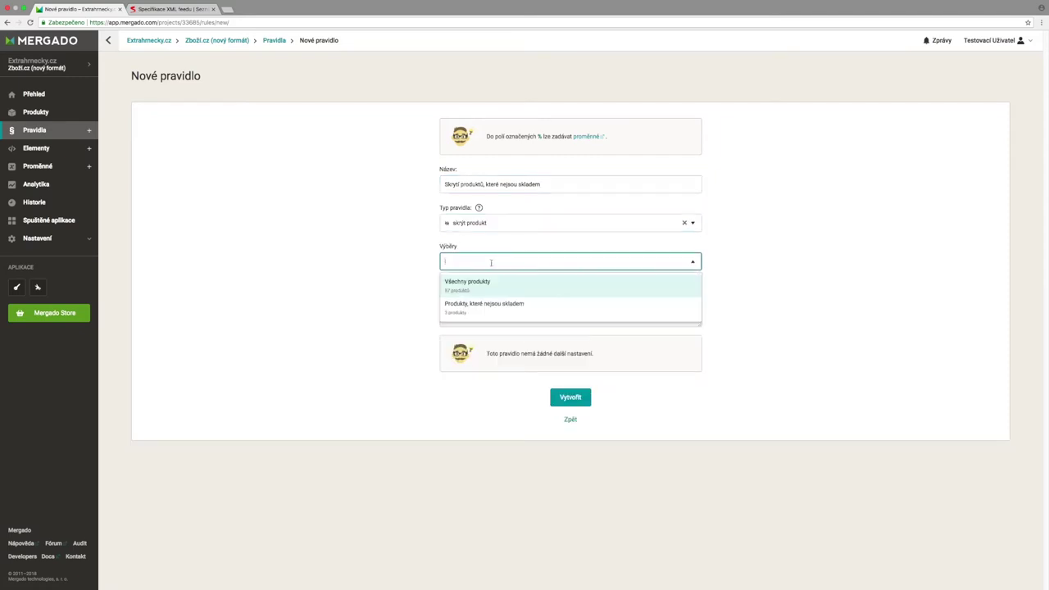
left_click(504, 308)
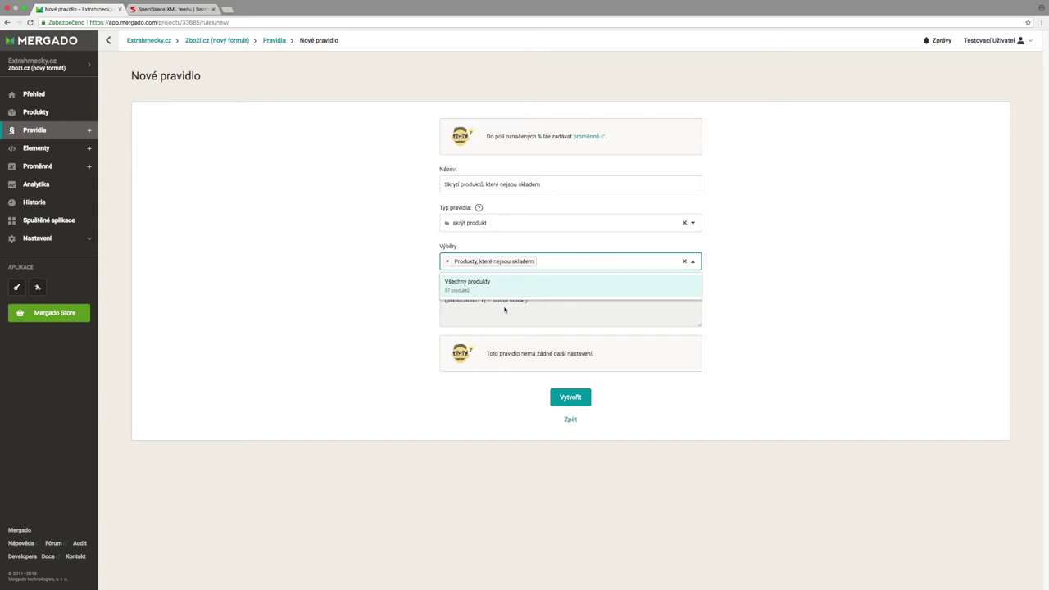
left_click(411, 305)
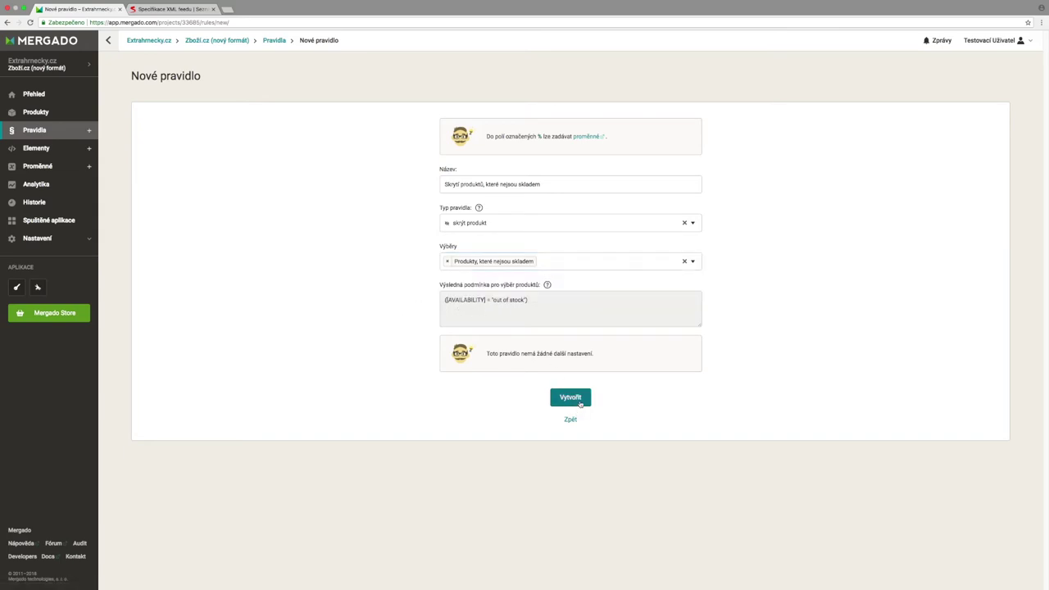
- Create the product-hiding rule and apply the export's rules, continuing once processing is complete
left_click(580, 402)
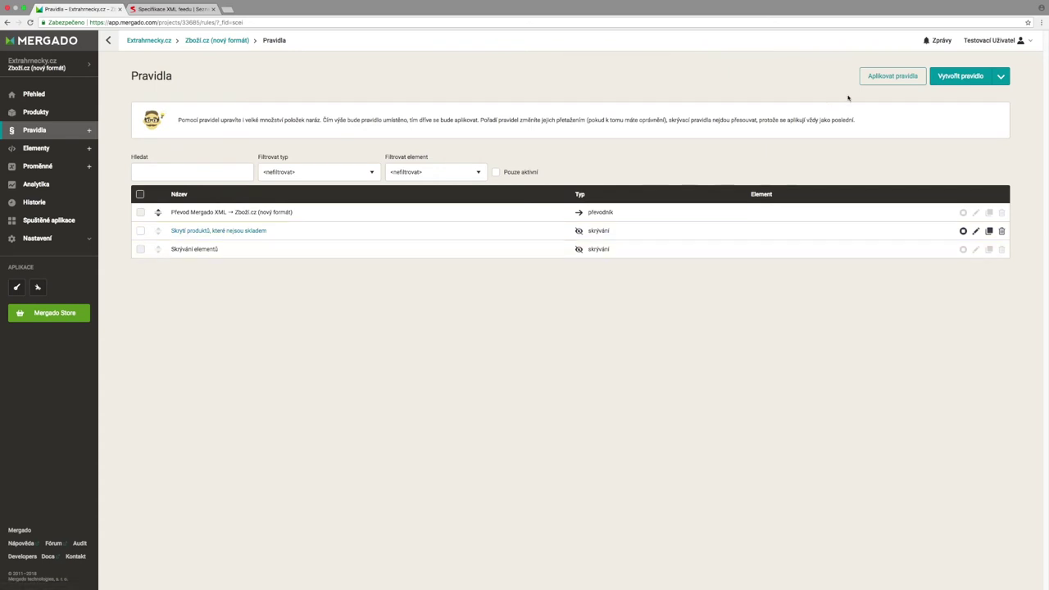
left_click(890, 77)
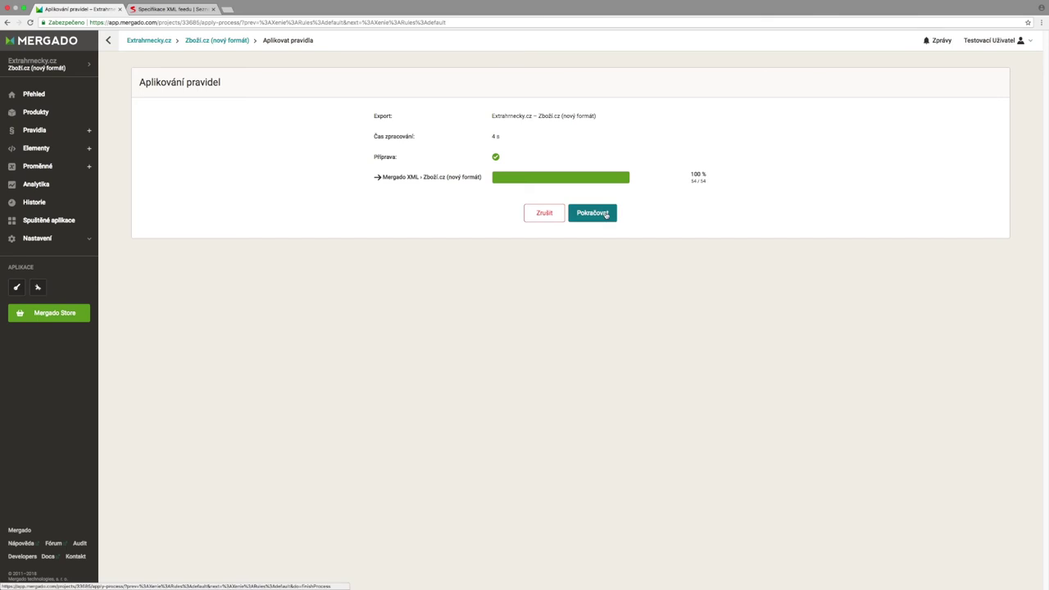
left_click(606, 213)
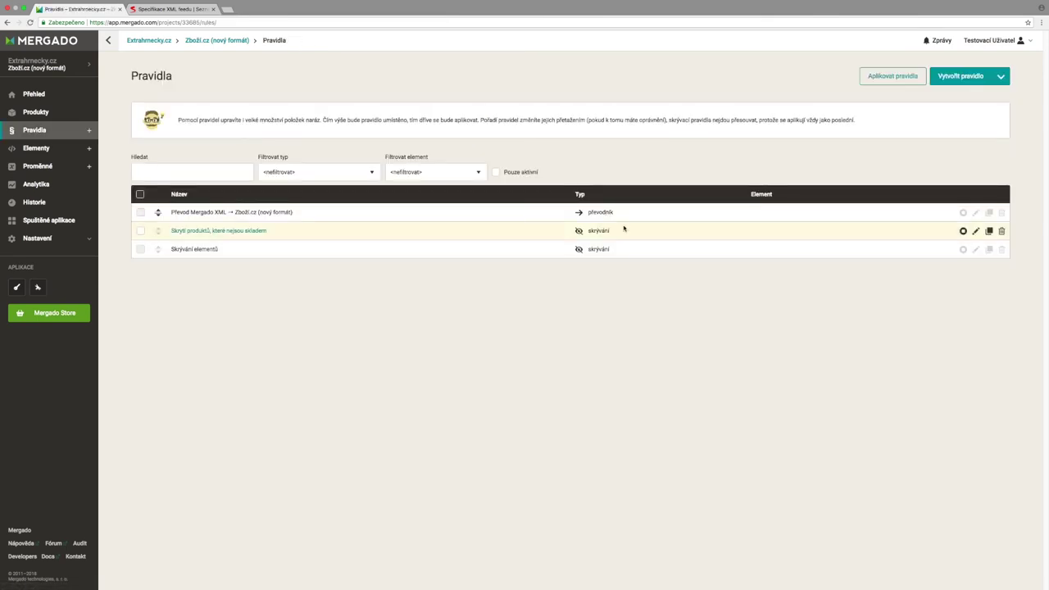
- Open the saved selection "Produkty, které nejsou skladem" in the product list and check the output of its products
left_click(30, 115)
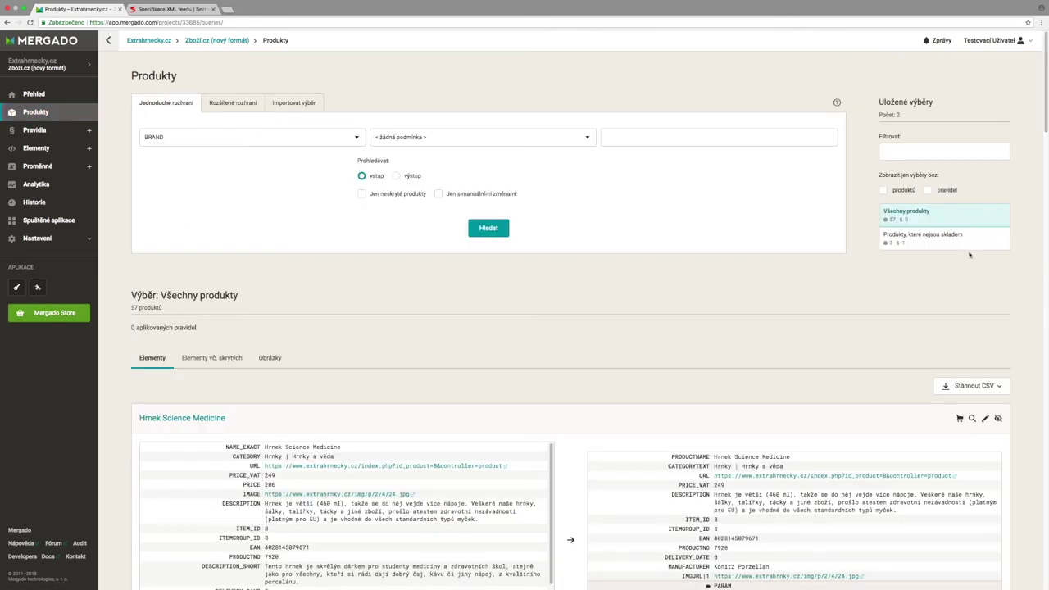
left_click(930, 242)
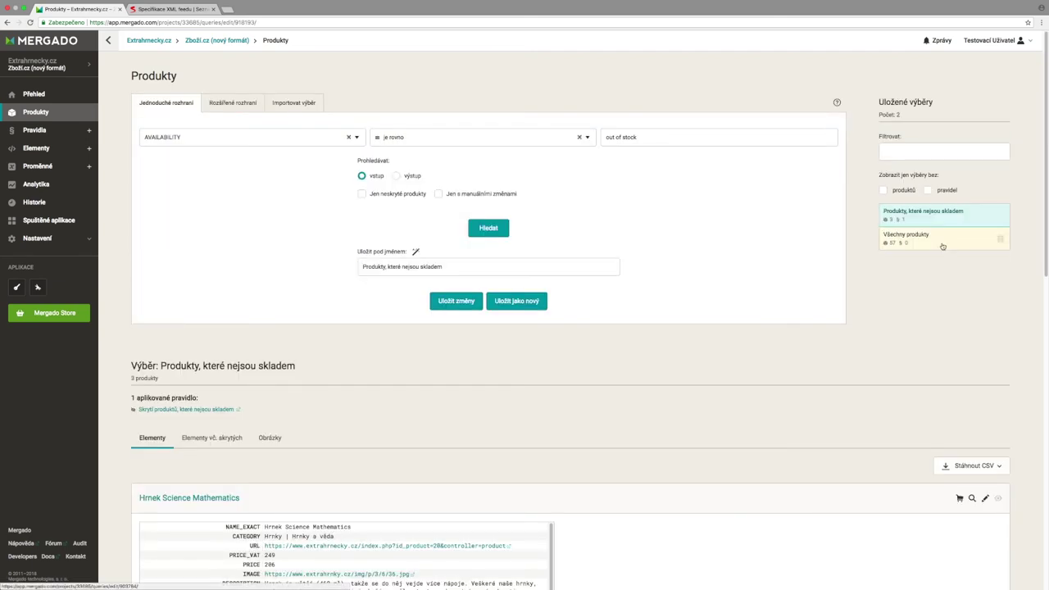
scroll(671, 412, "down", 4)
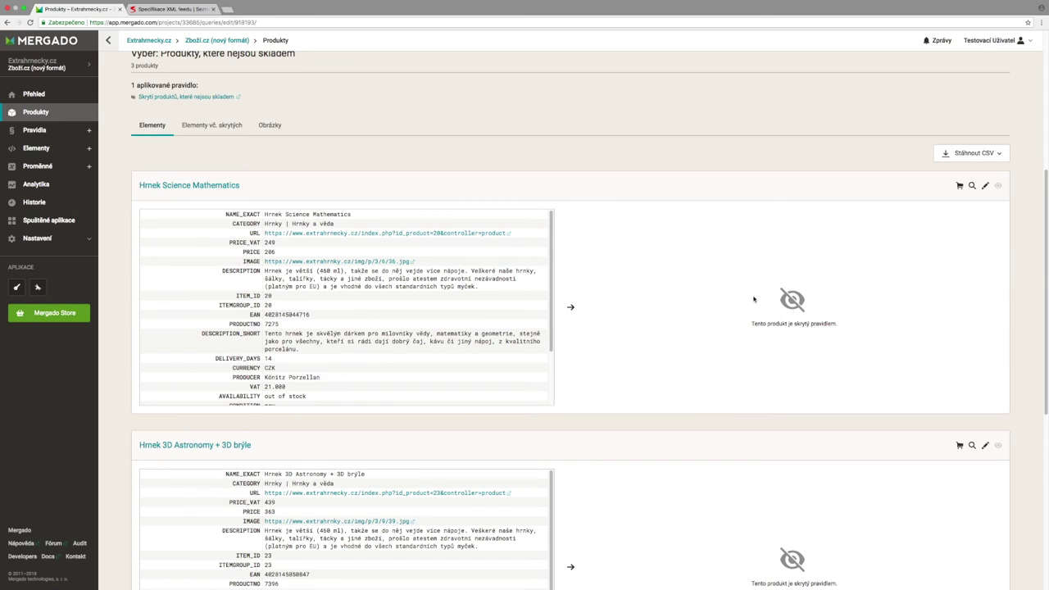
scroll(731, 304, "down", 5)
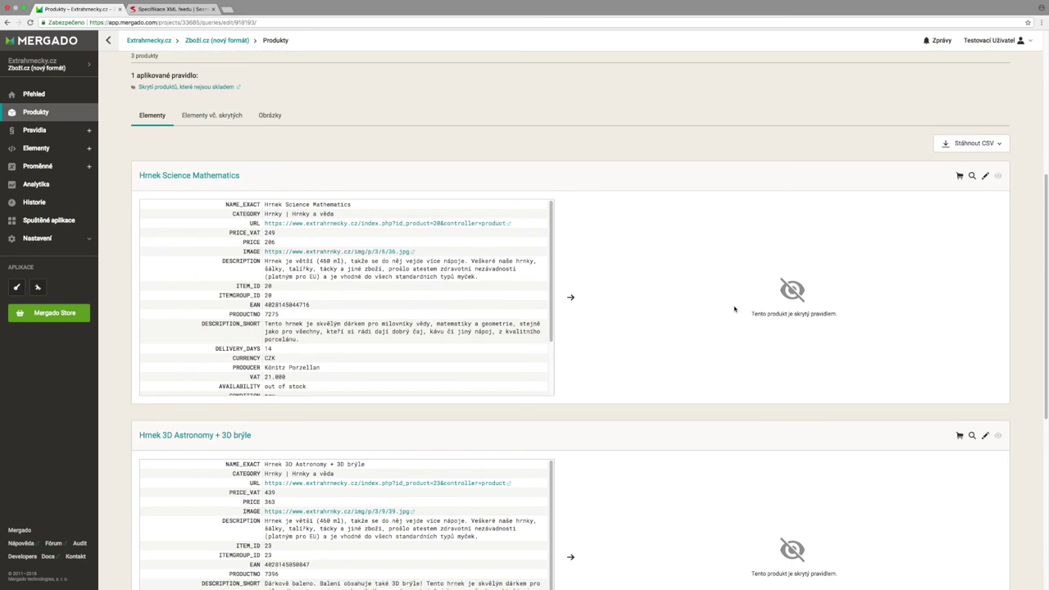
scroll(737, 309, "down", 1)
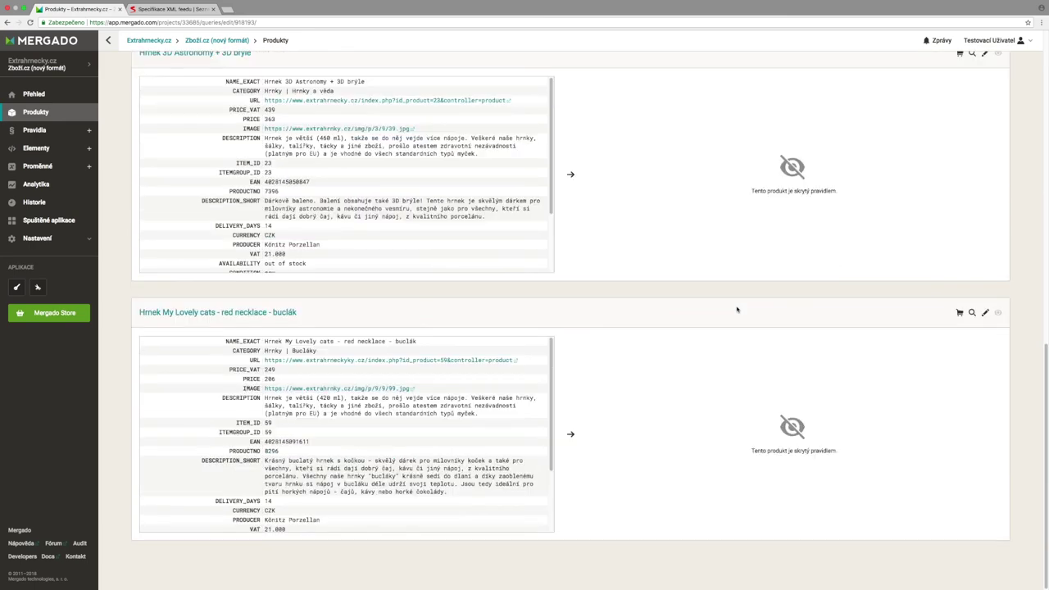